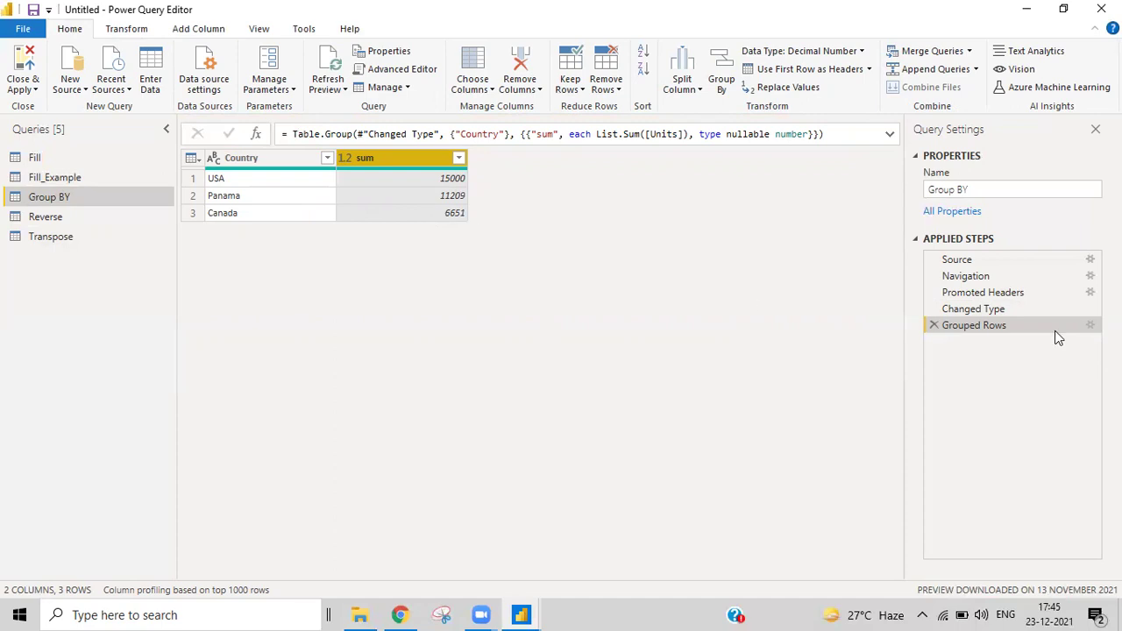
Change the Grouped Rows step to aggregate by Average of the Year column for each Country.
click(1090, 325)
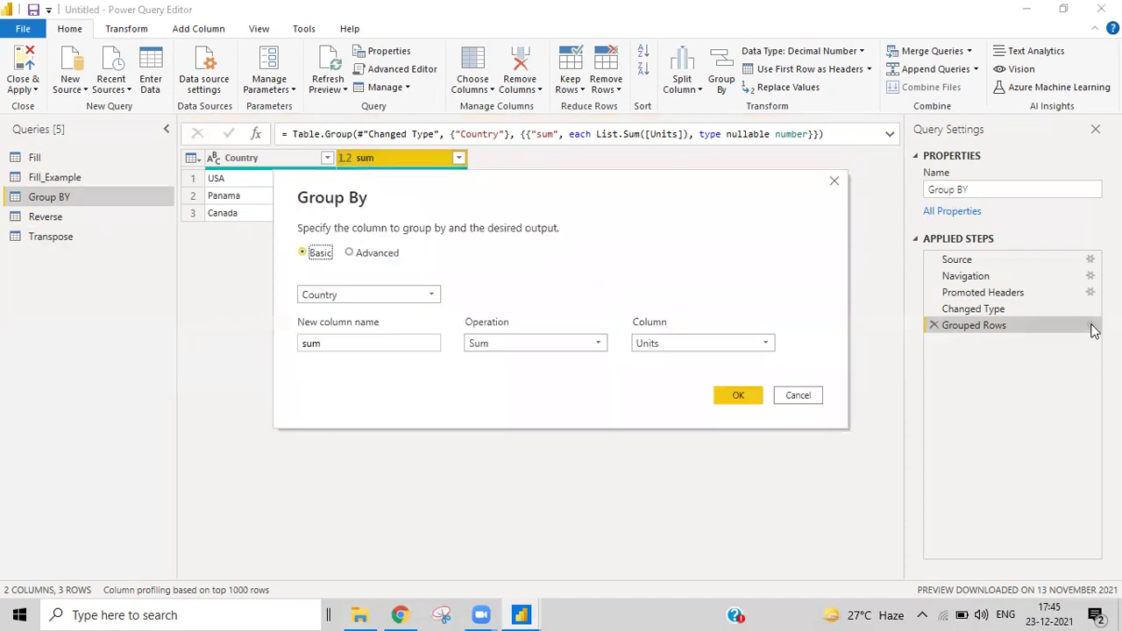
click(478, 345)
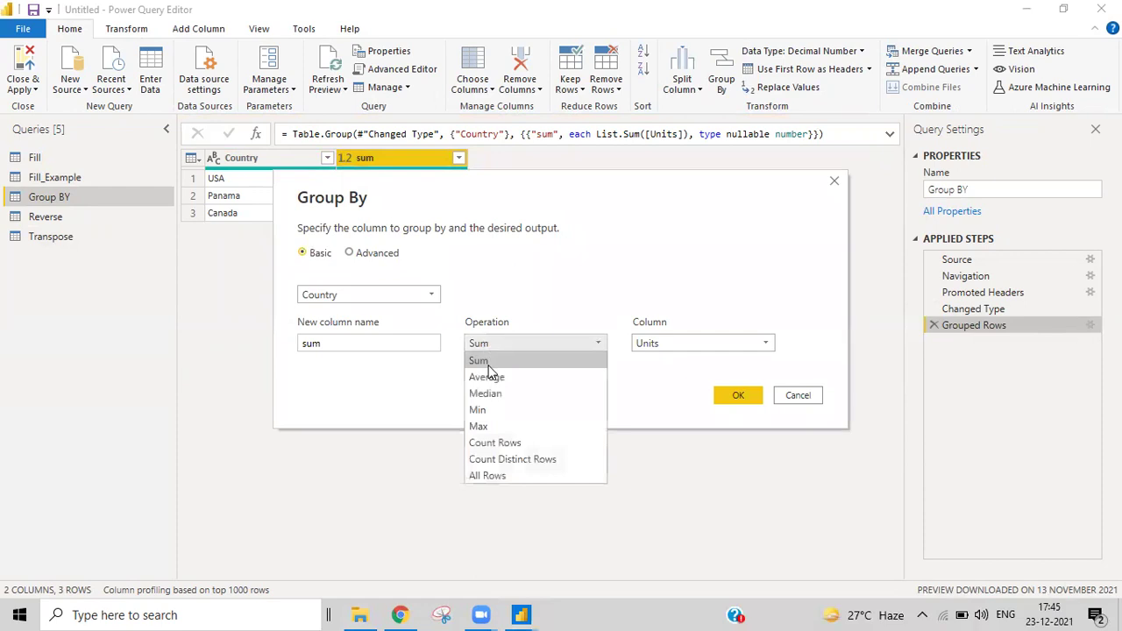
click(489, 378)
click(733, 395)
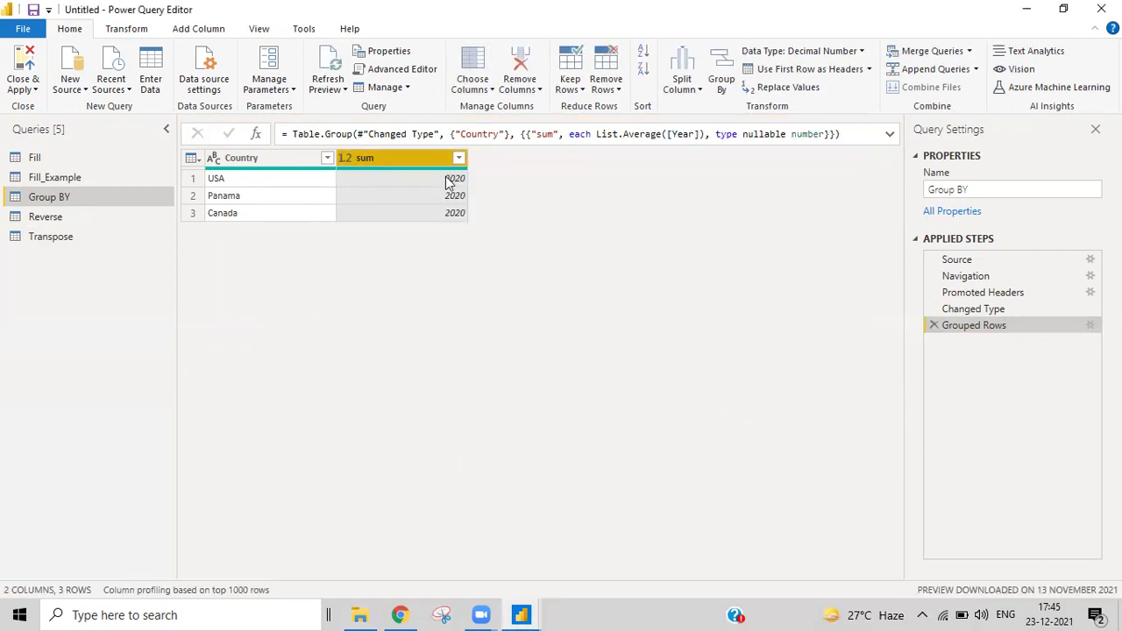
Change the Grouped Rows step to return the Max of the Units column for each Country.
click(1090, 325)
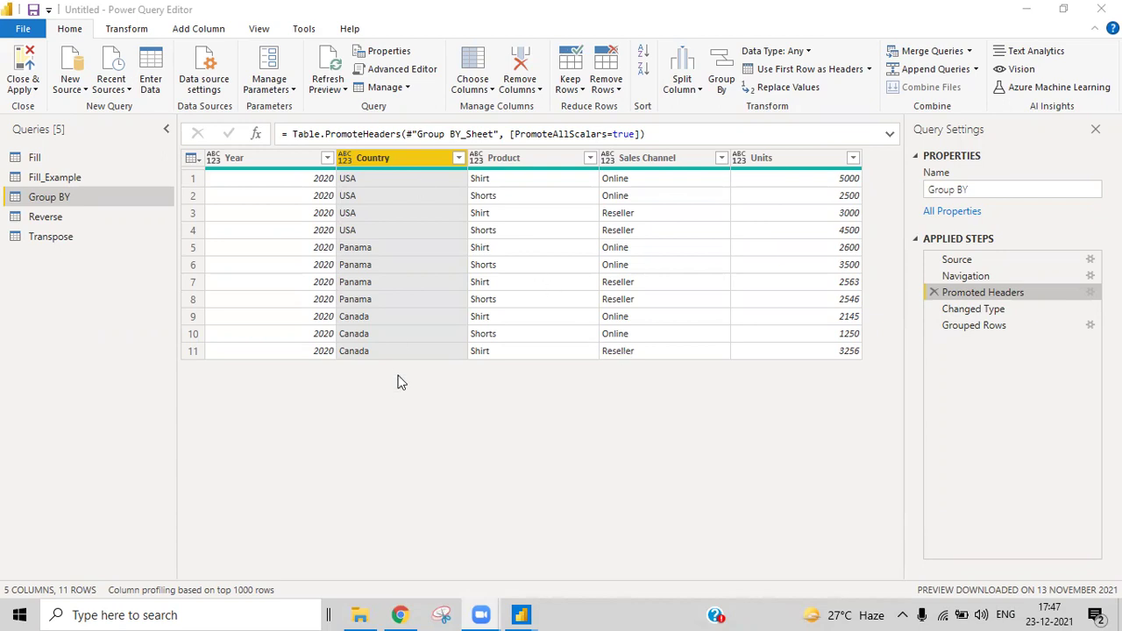
click(974, 325)
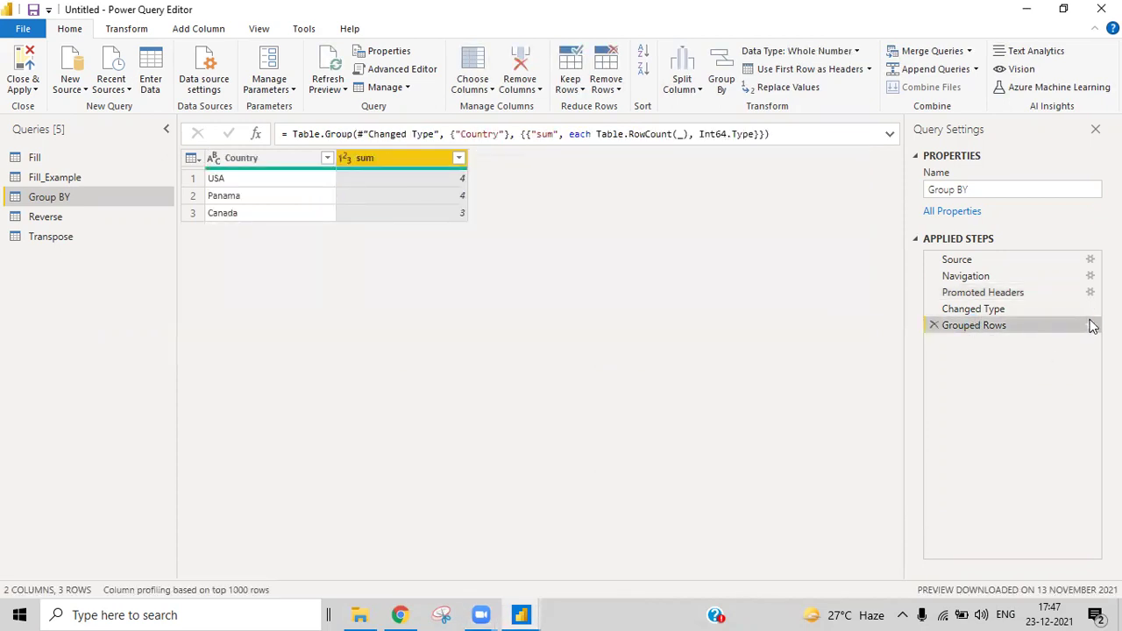
click(1091, 327)
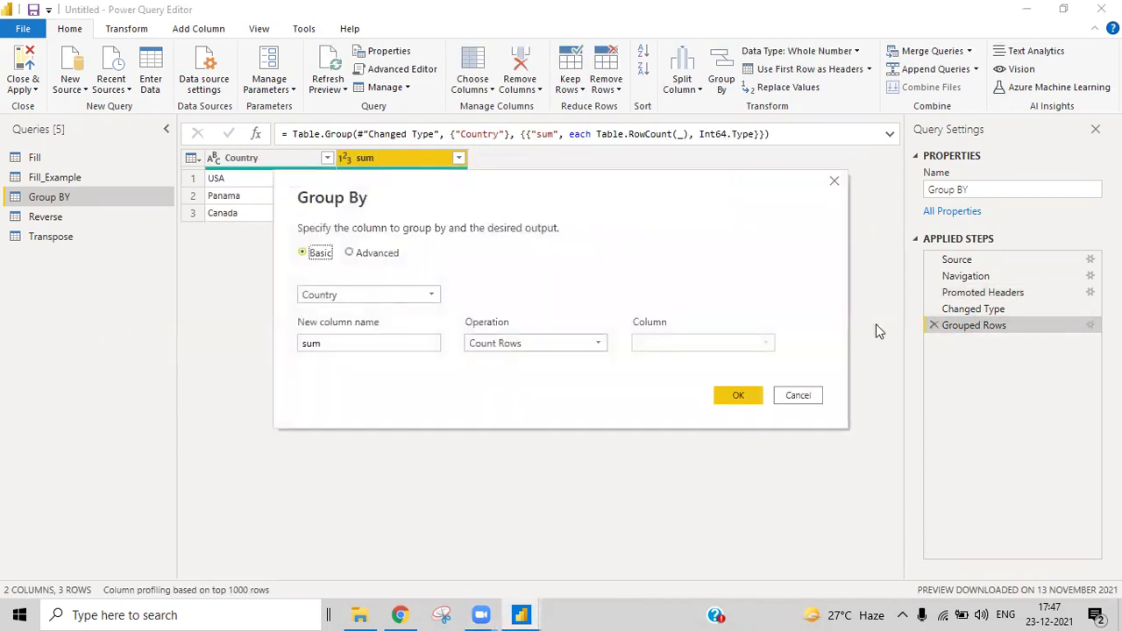
click(507, 347)
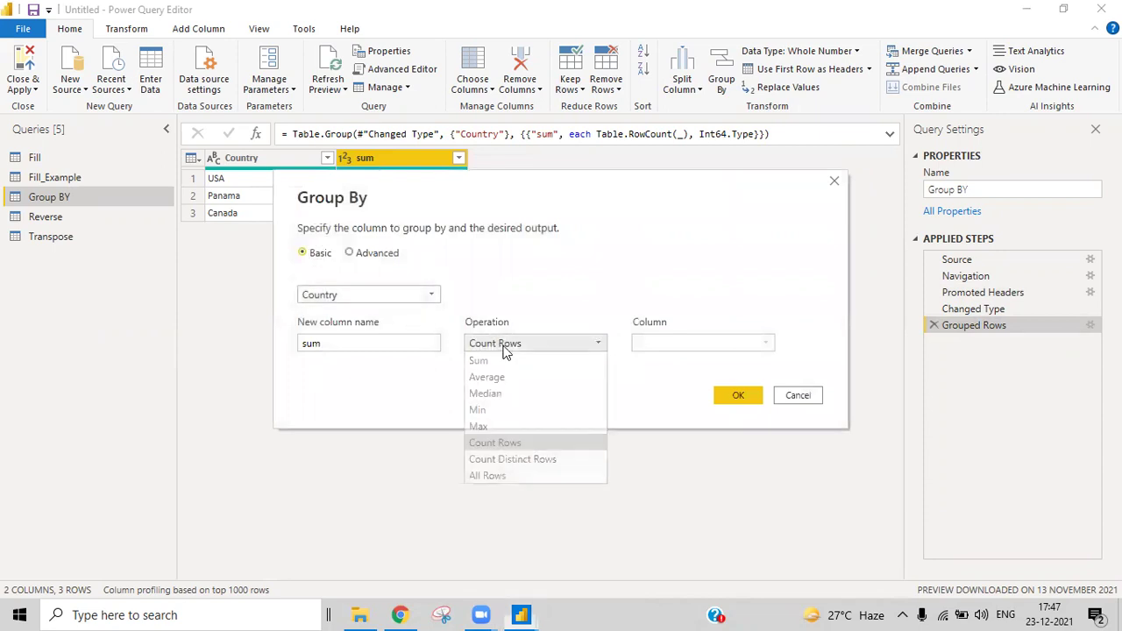
click(497, 426)
click(641, 345)
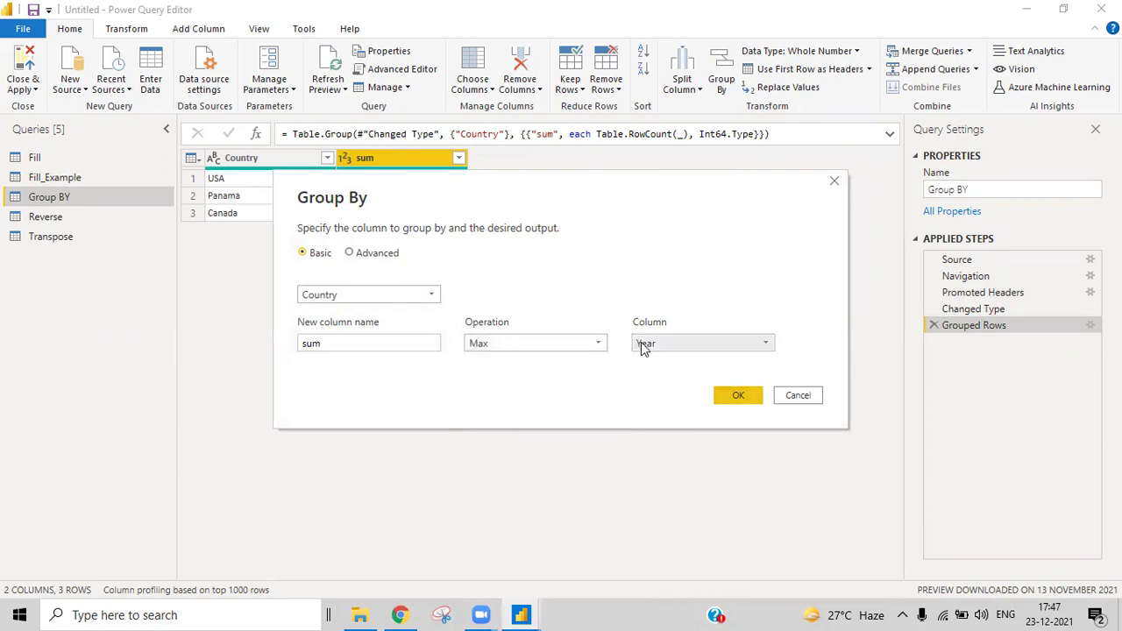
click(646, 427)
click(746, 396)
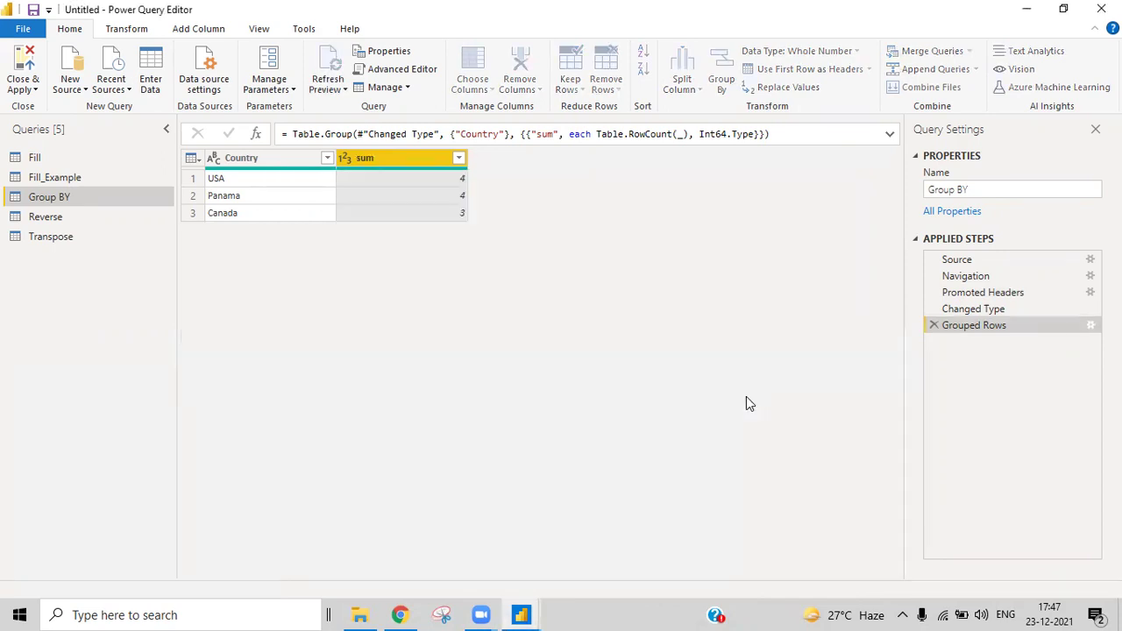
Switch the Grouped Rows step to advanced grouping and add Product as a second grouping column after Country.
click(972, 293)
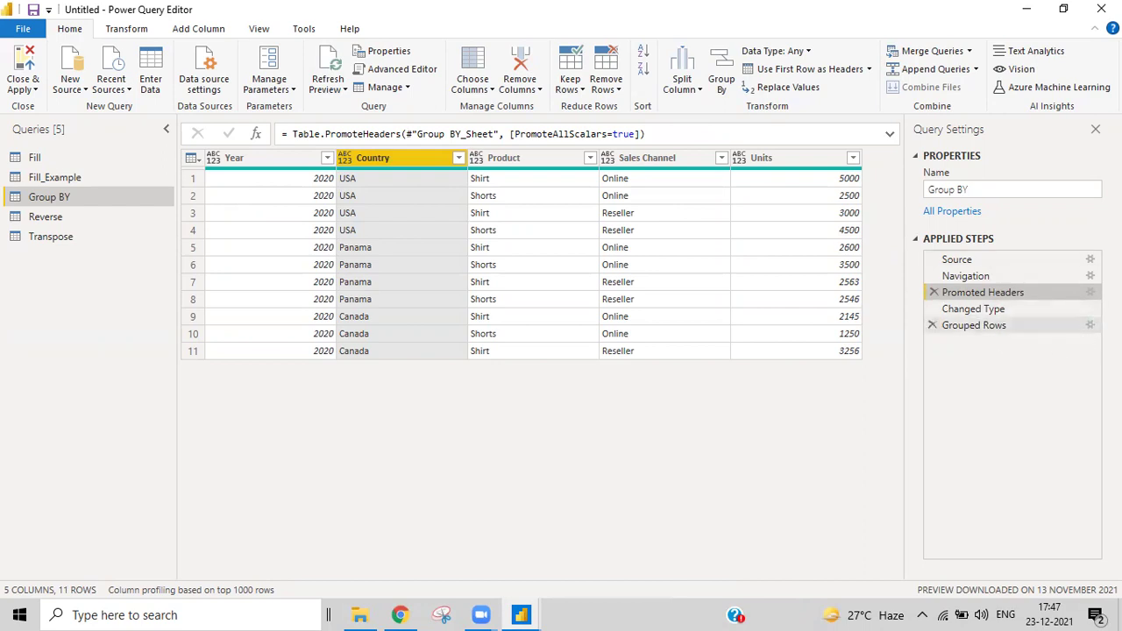
click(1090, 327)
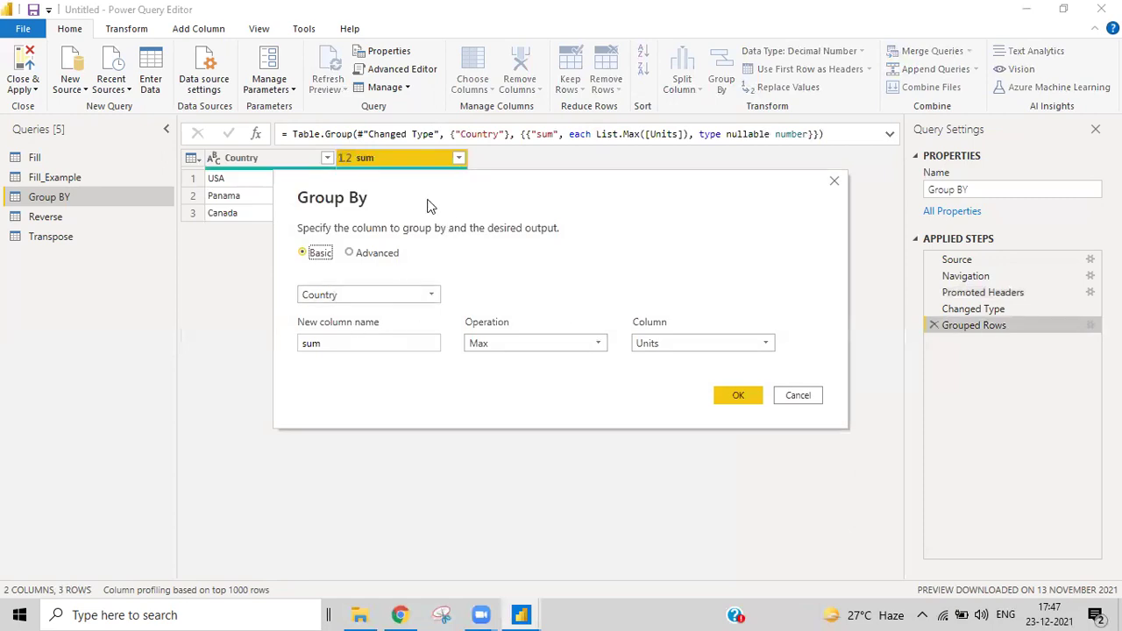
drag(429, 206, 513, 279)
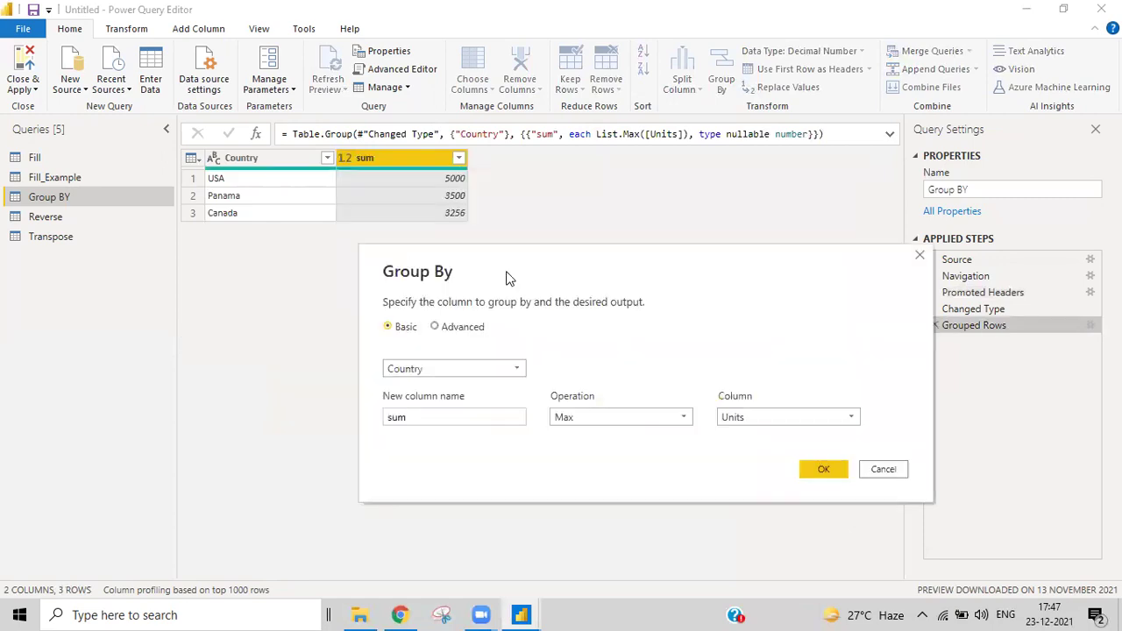
click(614, 424)
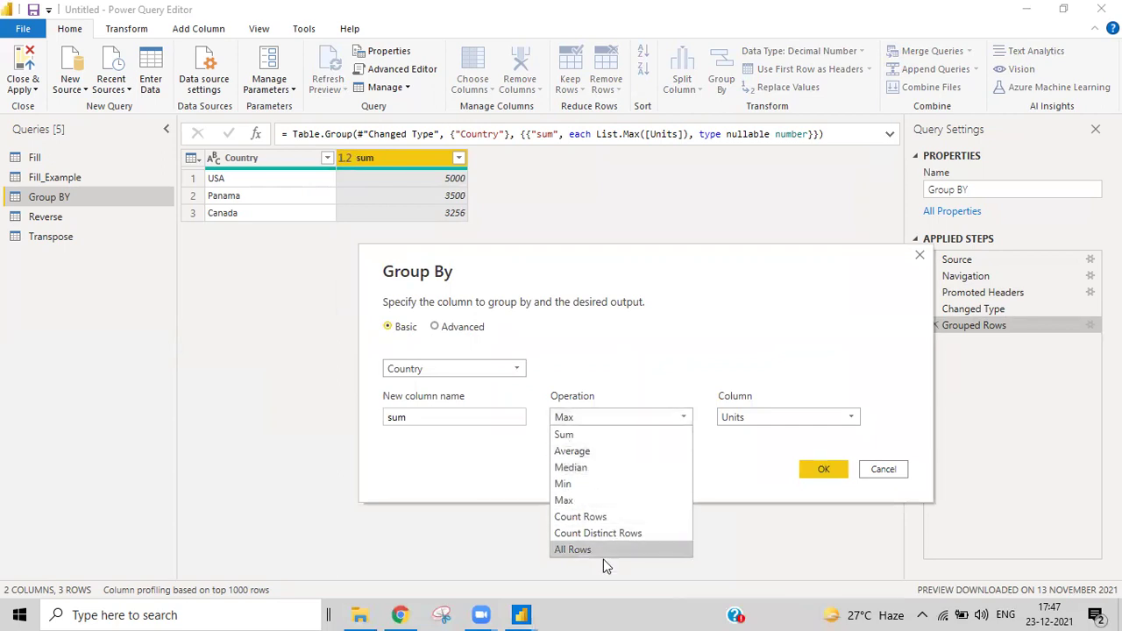
click(471, 370)
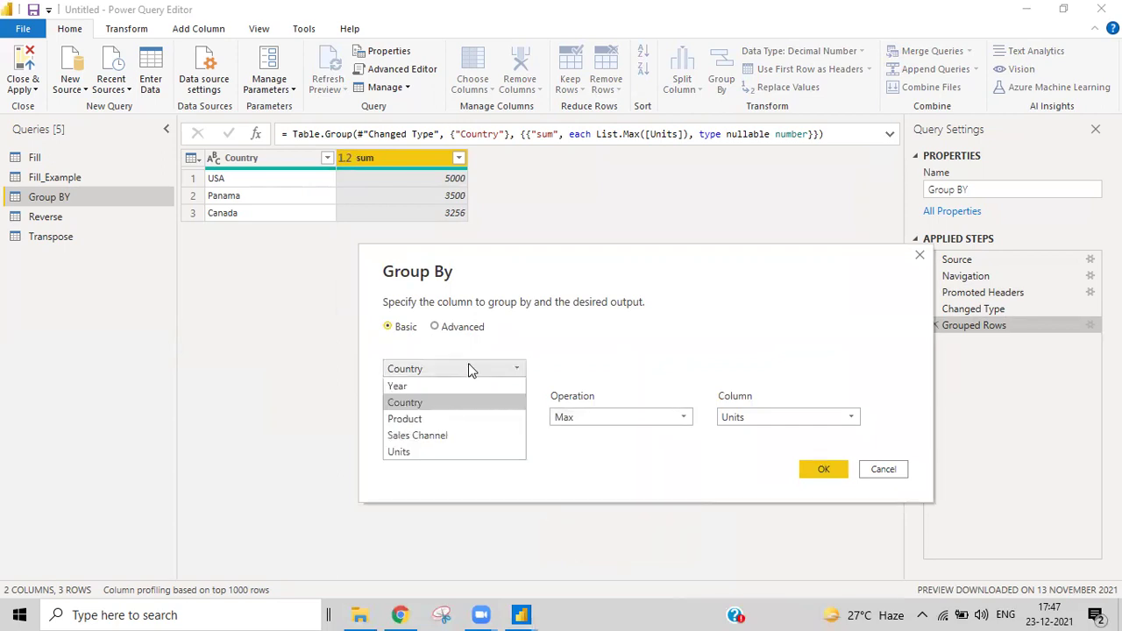
click(448, 327)
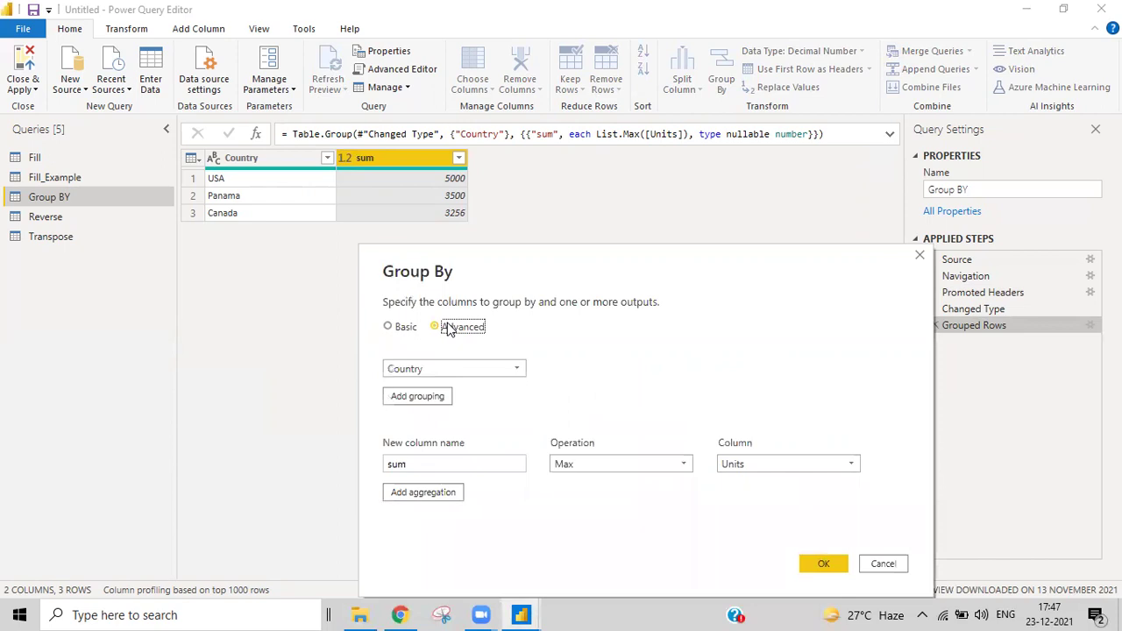
click(429, 396)
click(446, 395)
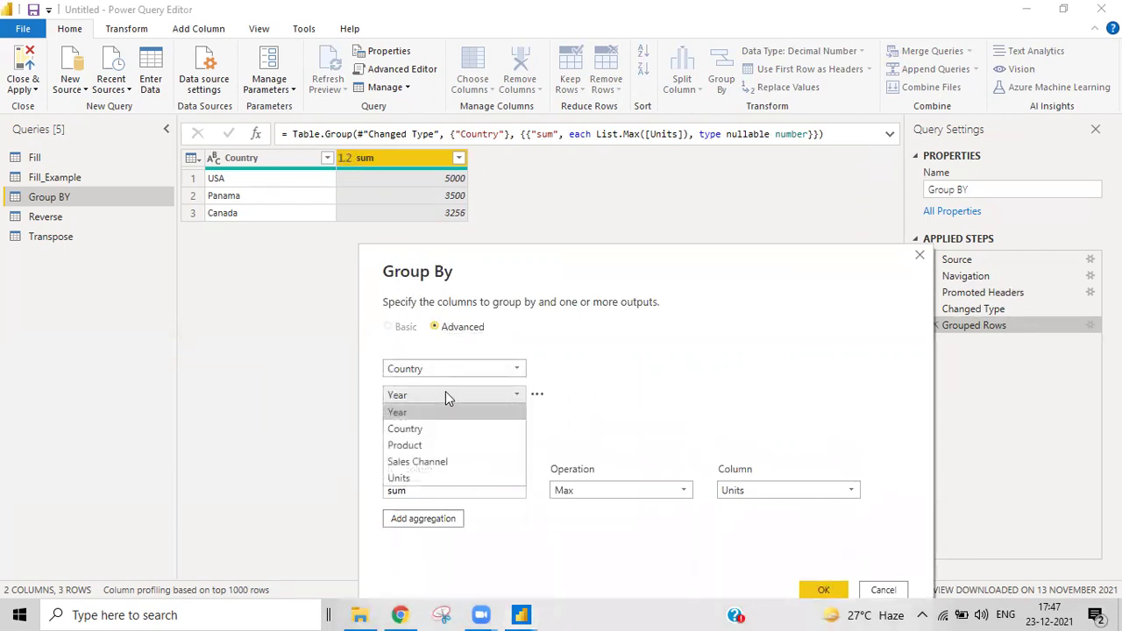
click(412, 448)
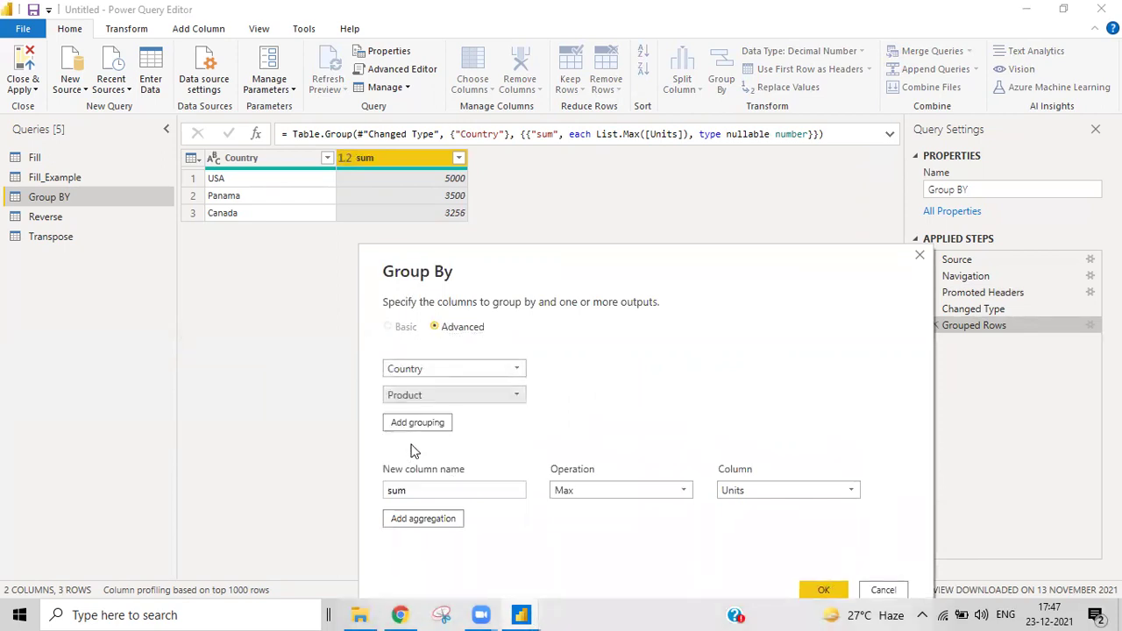
Set the aggregation to Sum of the Units column and apply the Country and Product grouping.
click(685, 497)
click(574, 363)
click(759, 488)
click(746, 575)
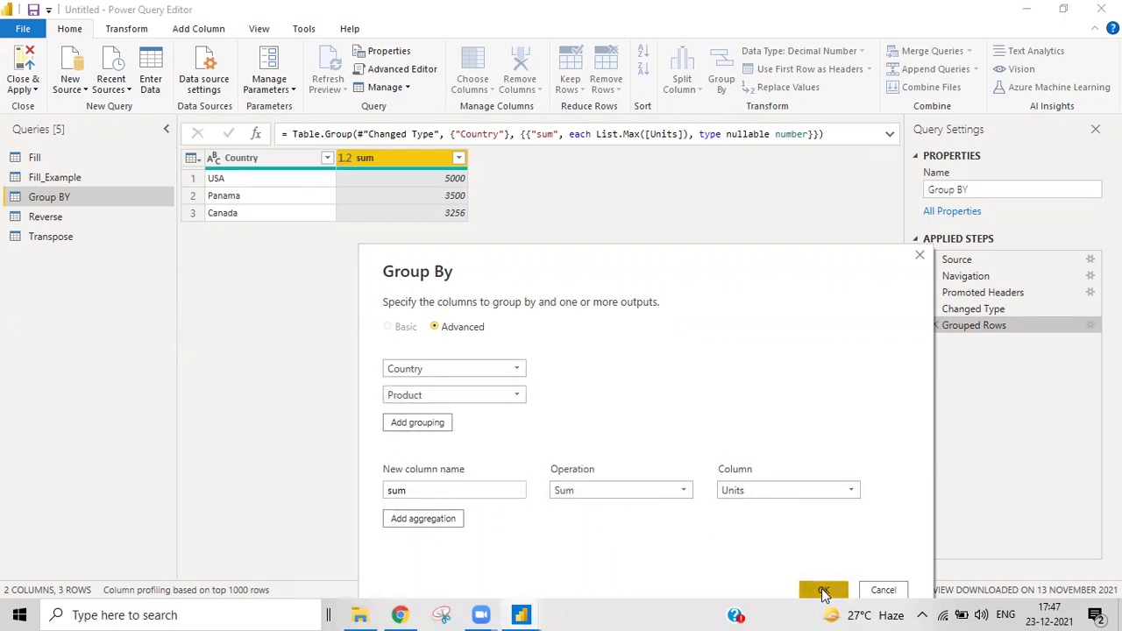
click(825, 592)
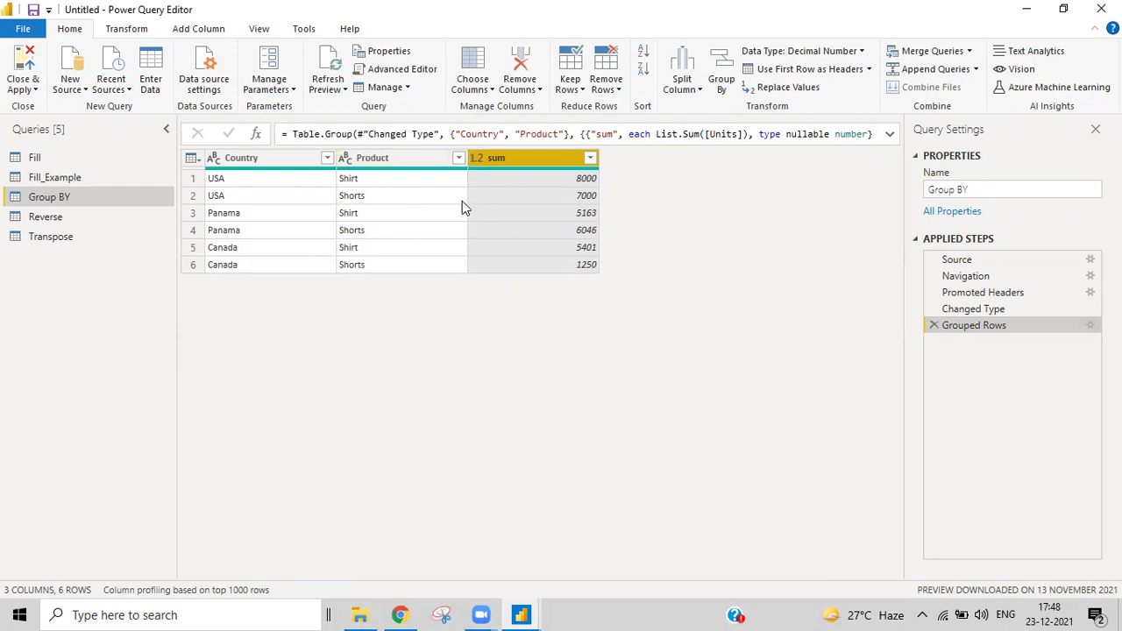
Review the ungrouped data, and change the Country and Product grouping's aggregation to Max of the Year column.
click(982, 292)
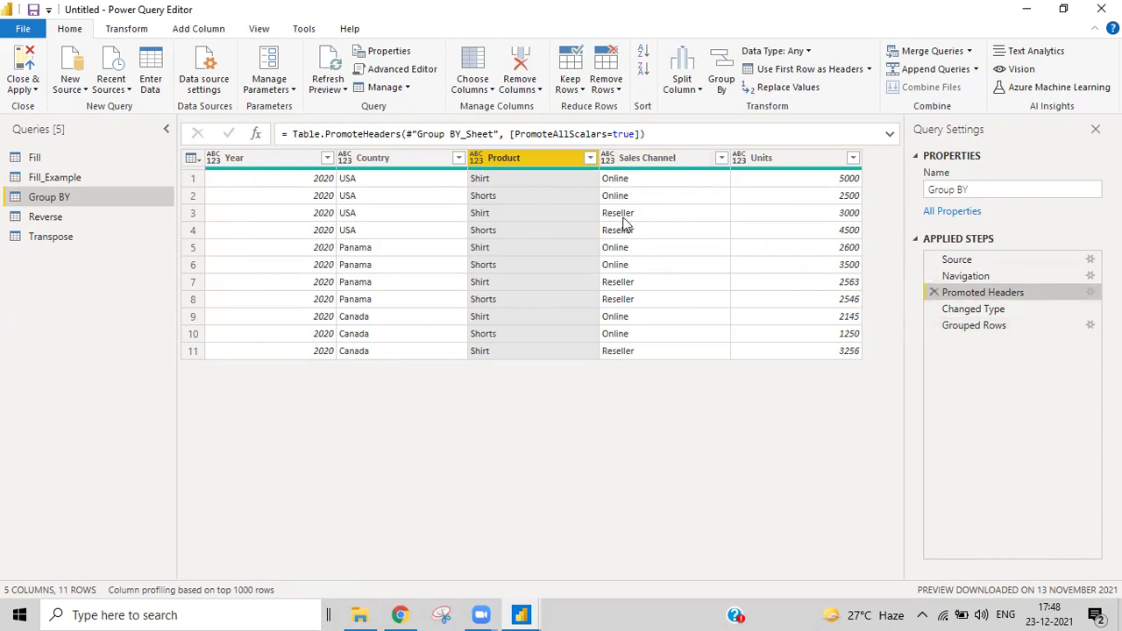
click(976, 331)
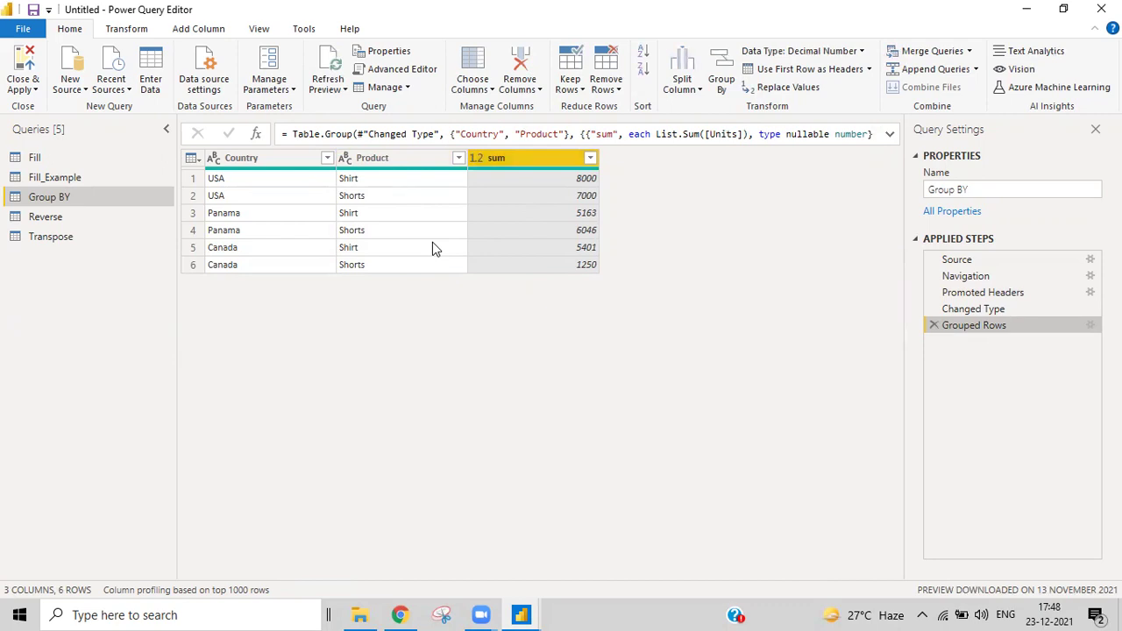
click(1090, 326)
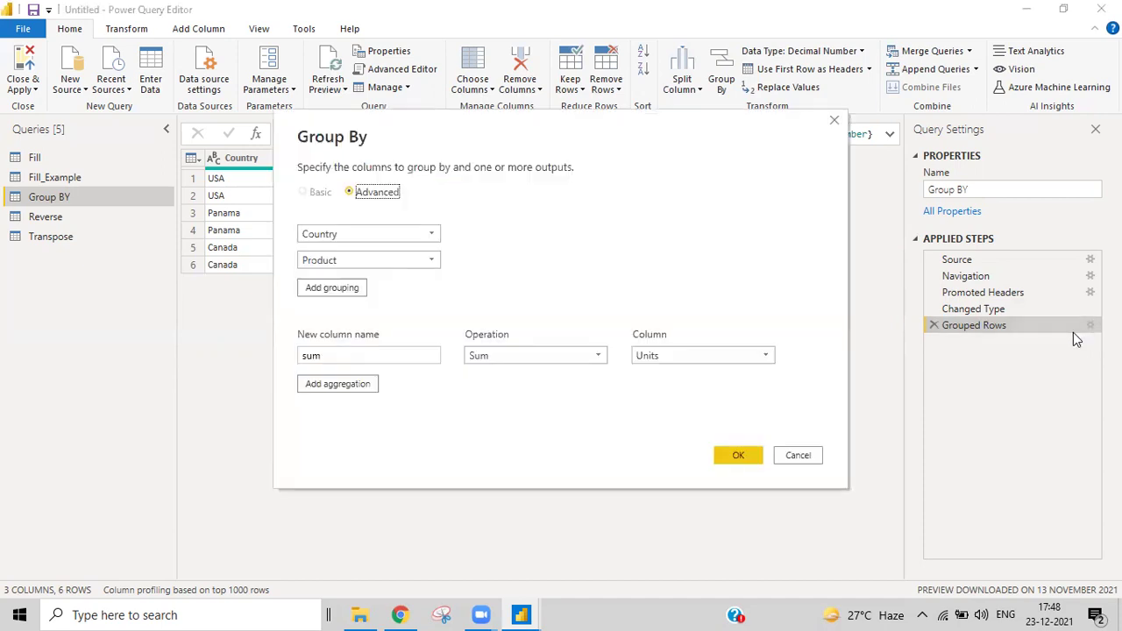
click(567, 357)
click(501, 438)
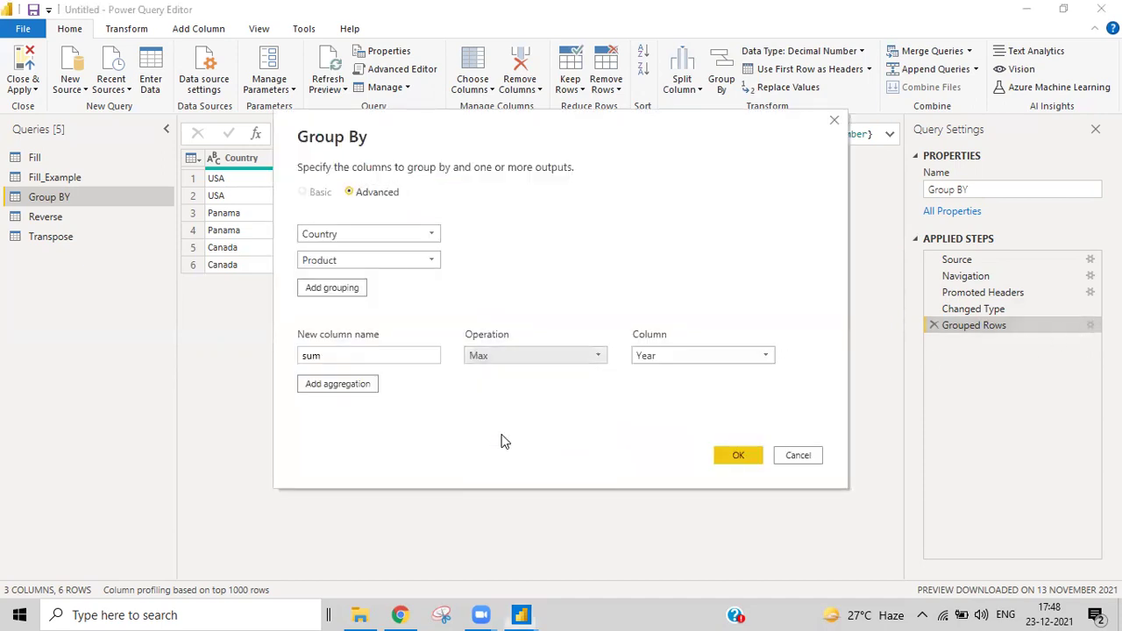
click(740, 454)
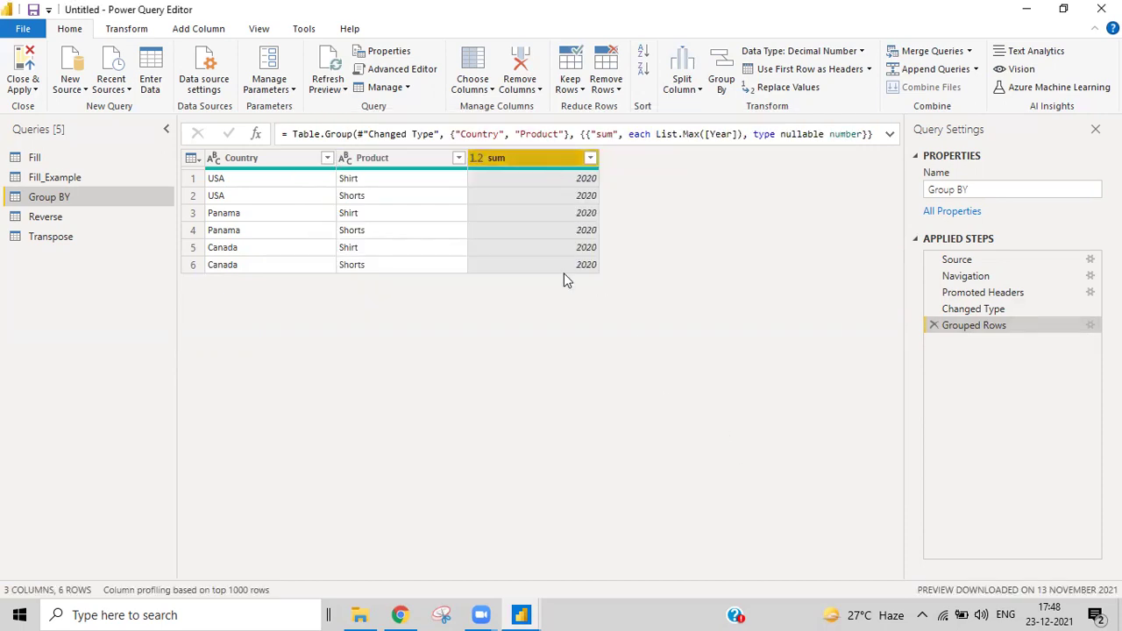
Set the Max aggregation in the Grouped Rows step to use the Units column.
click(1090, 326)
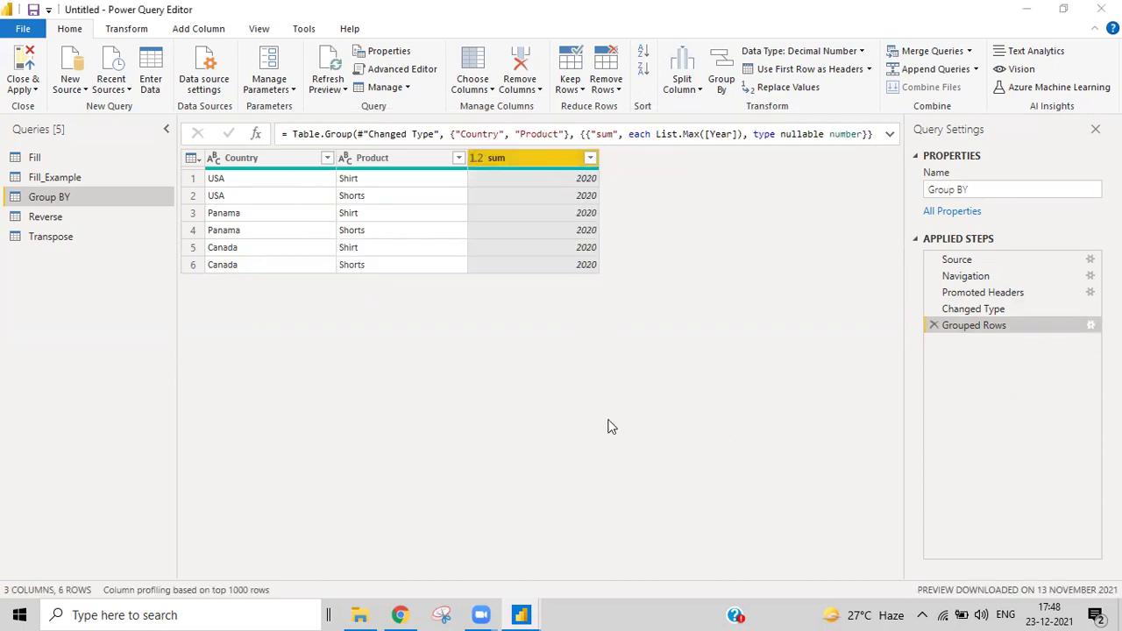
click(695, 353)
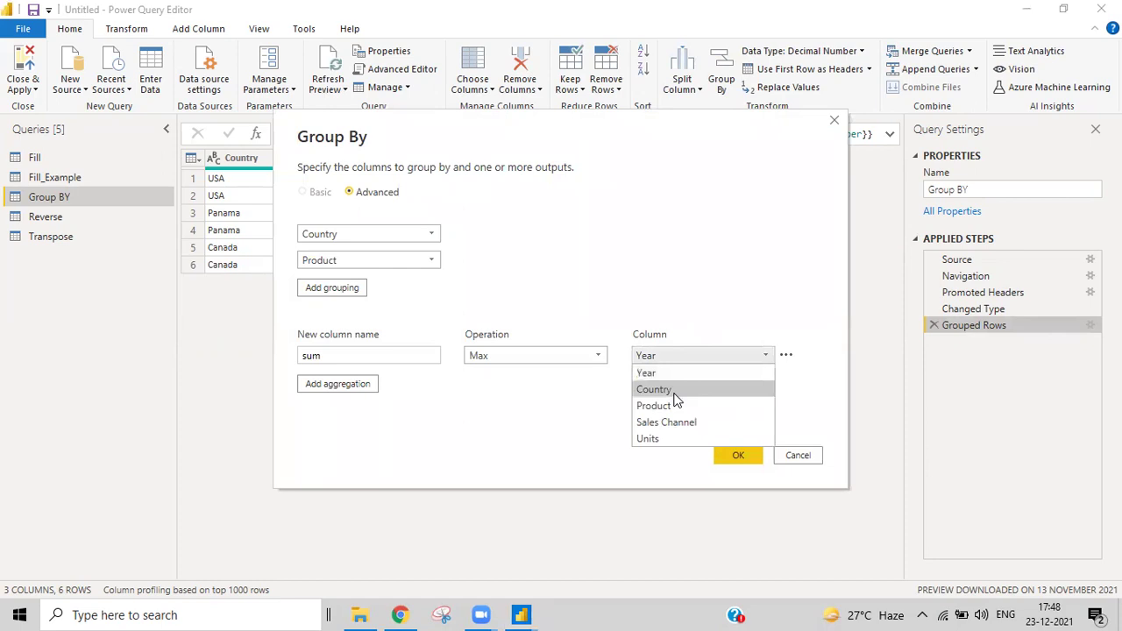
click(650, 441)
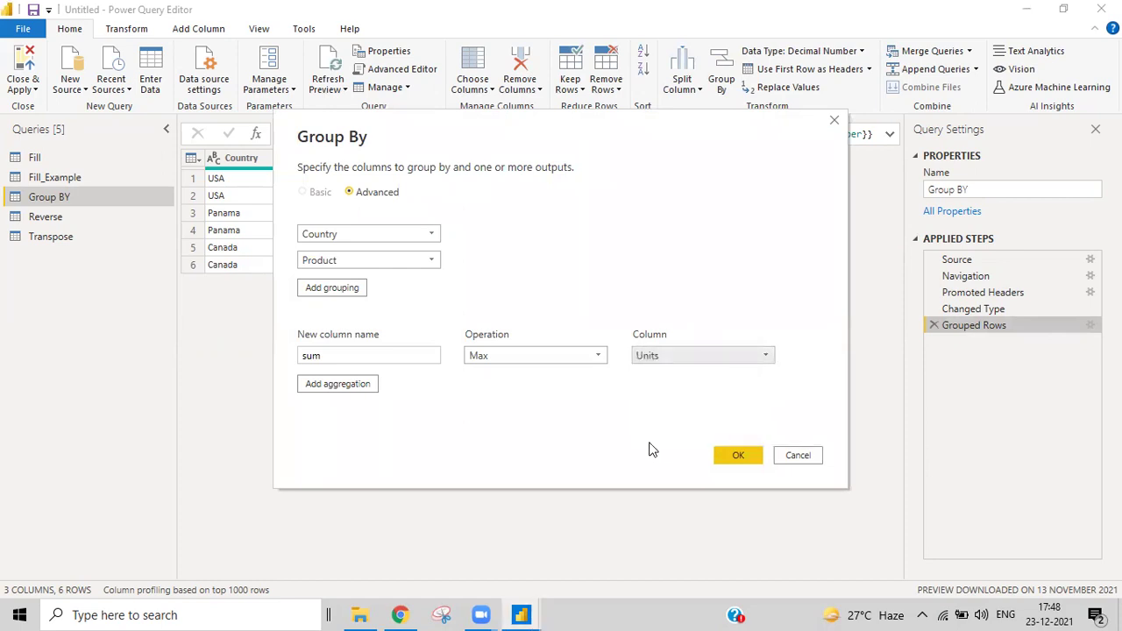
click(722, 457)
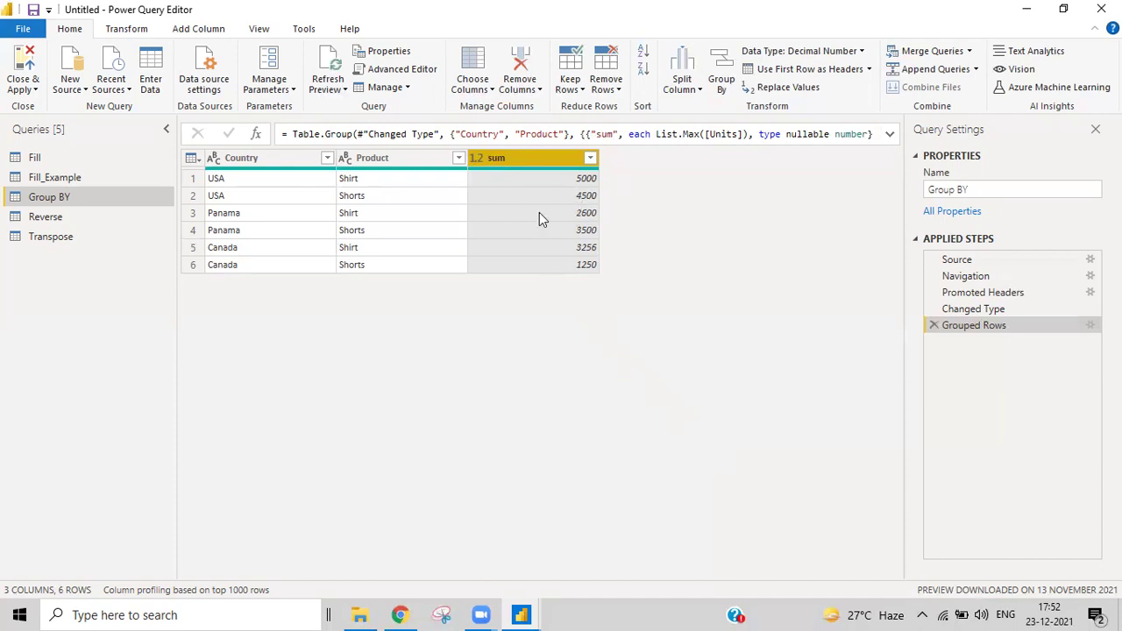
Change the aggregation in the Grouped Rows step to Count Rows for each Country and Product combination.
click(1091, 326)
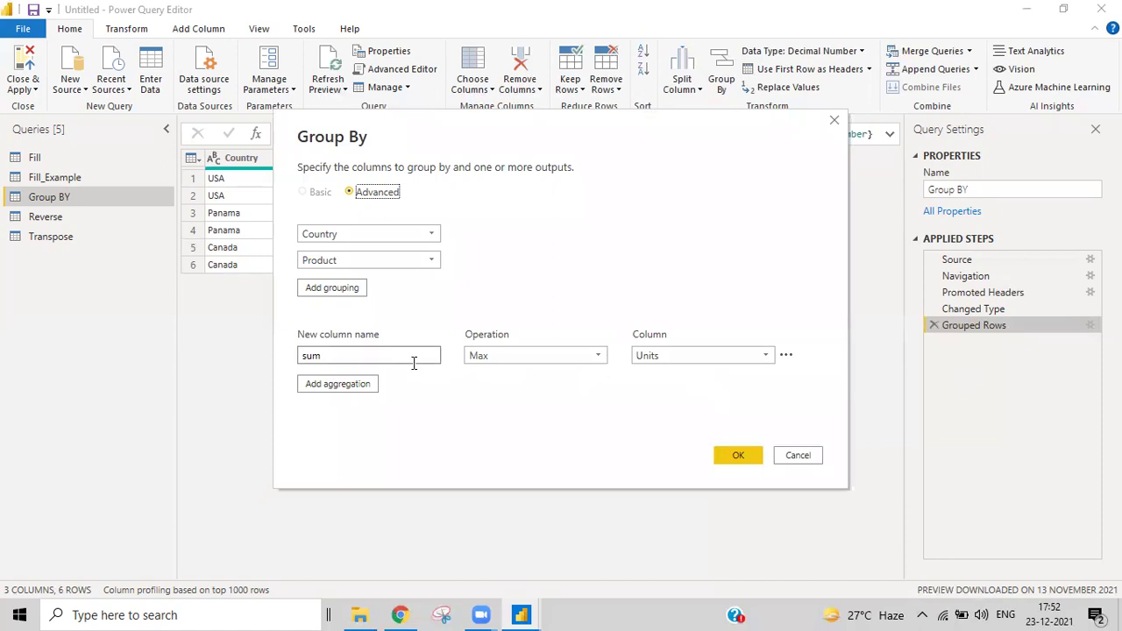
click(529, 360)
click(501, 454)
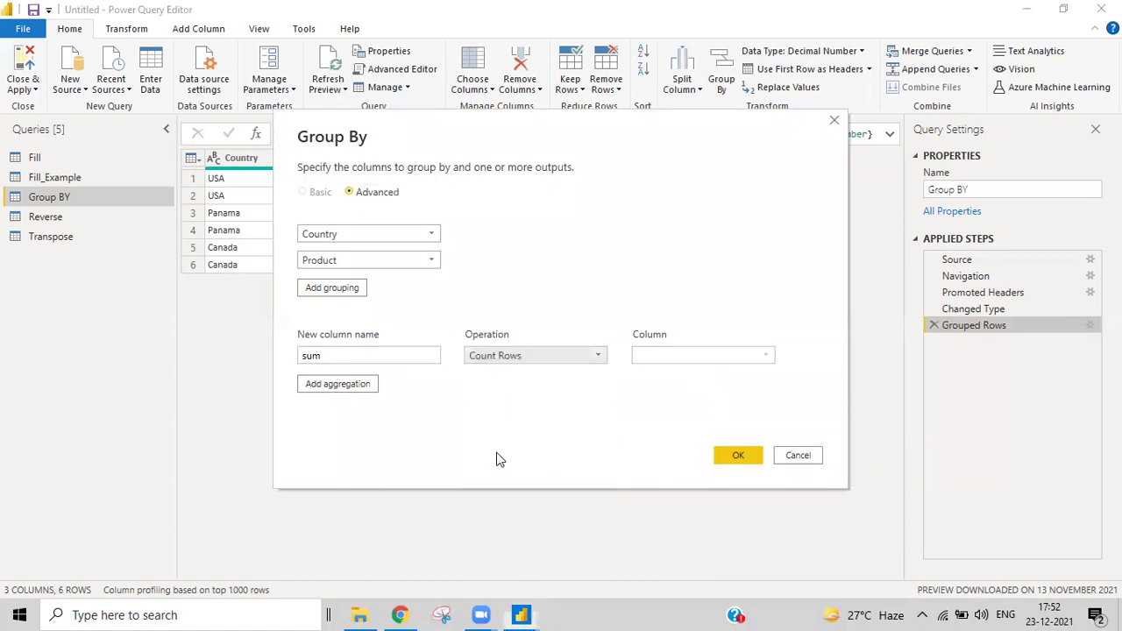
click(732, 455)
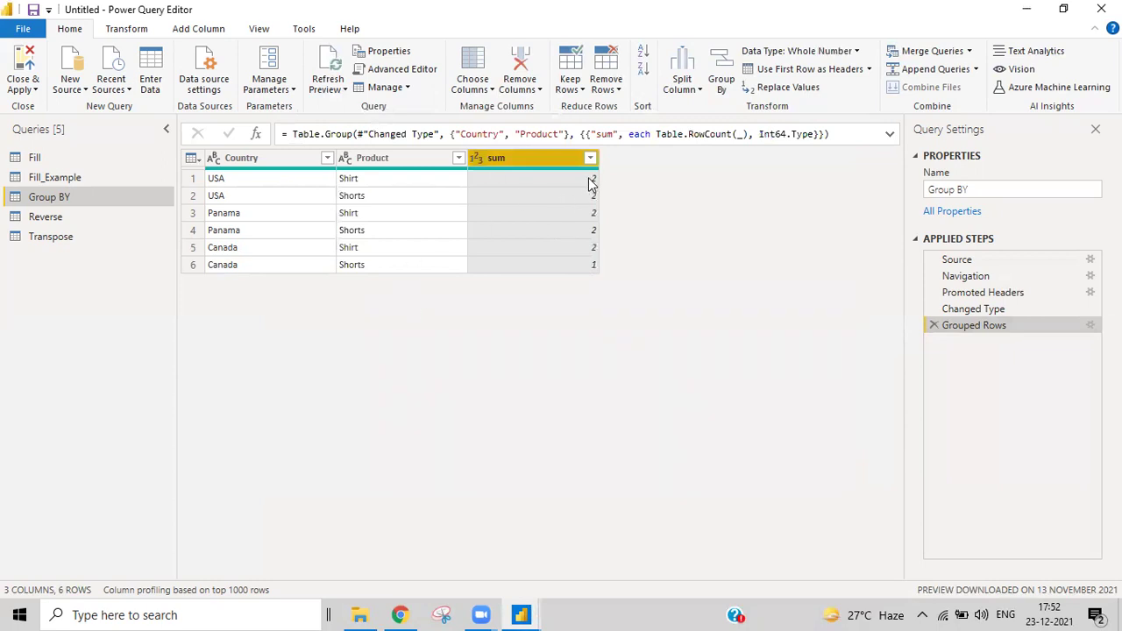